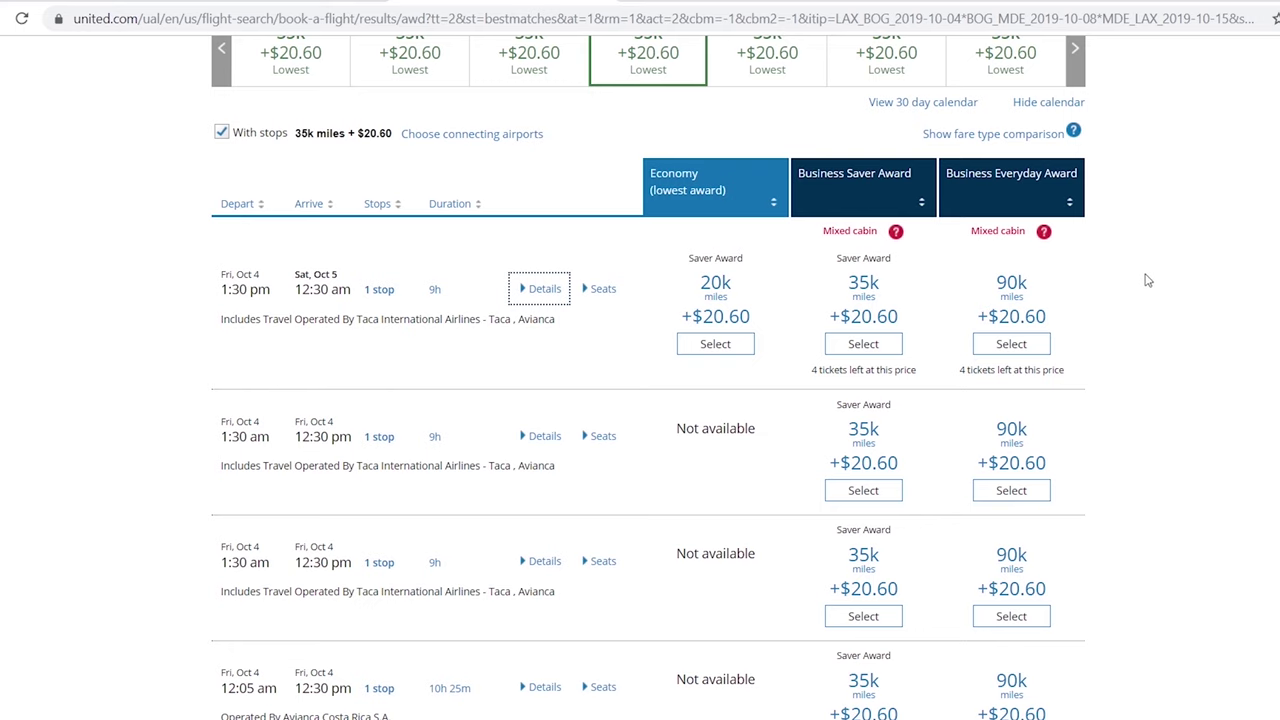
Step: Review the flight details of the second 1:30 am Los Angeles to Bogotá option on Oct 4, and collapse them again
scroll(1165, 327, down, 2)
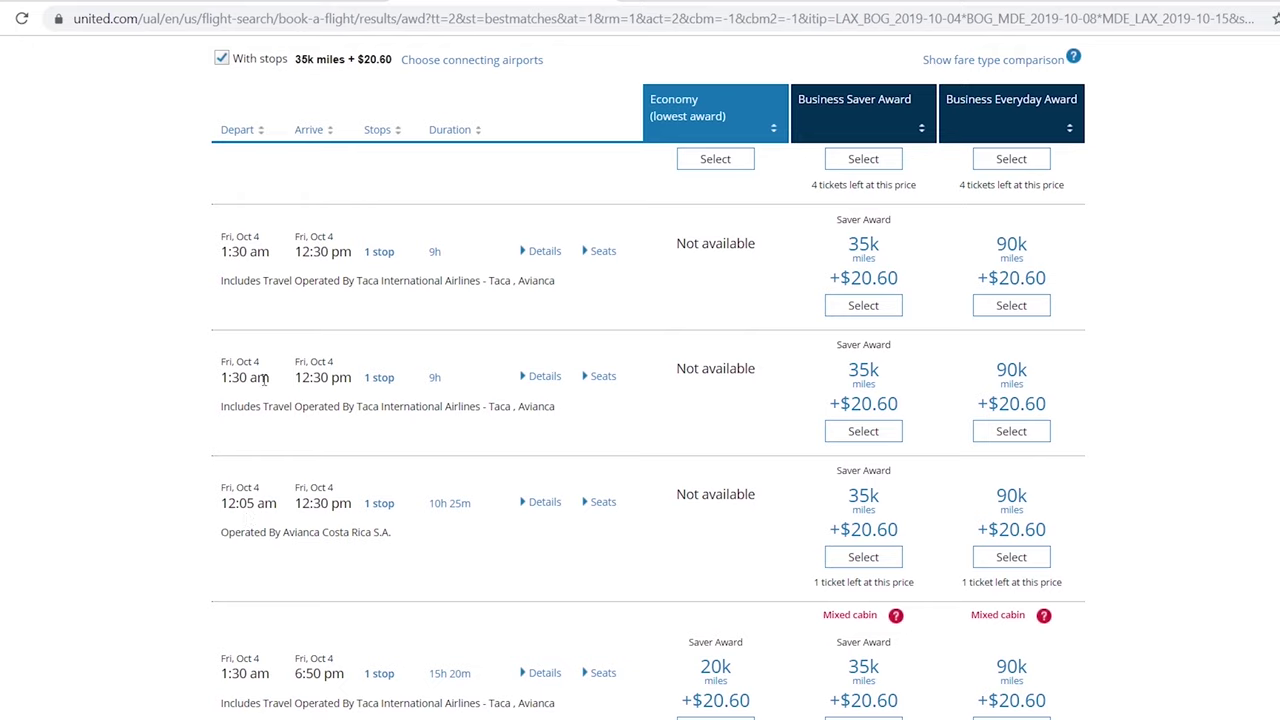
click(540, 378)
scroll(181, 380, down, 2)
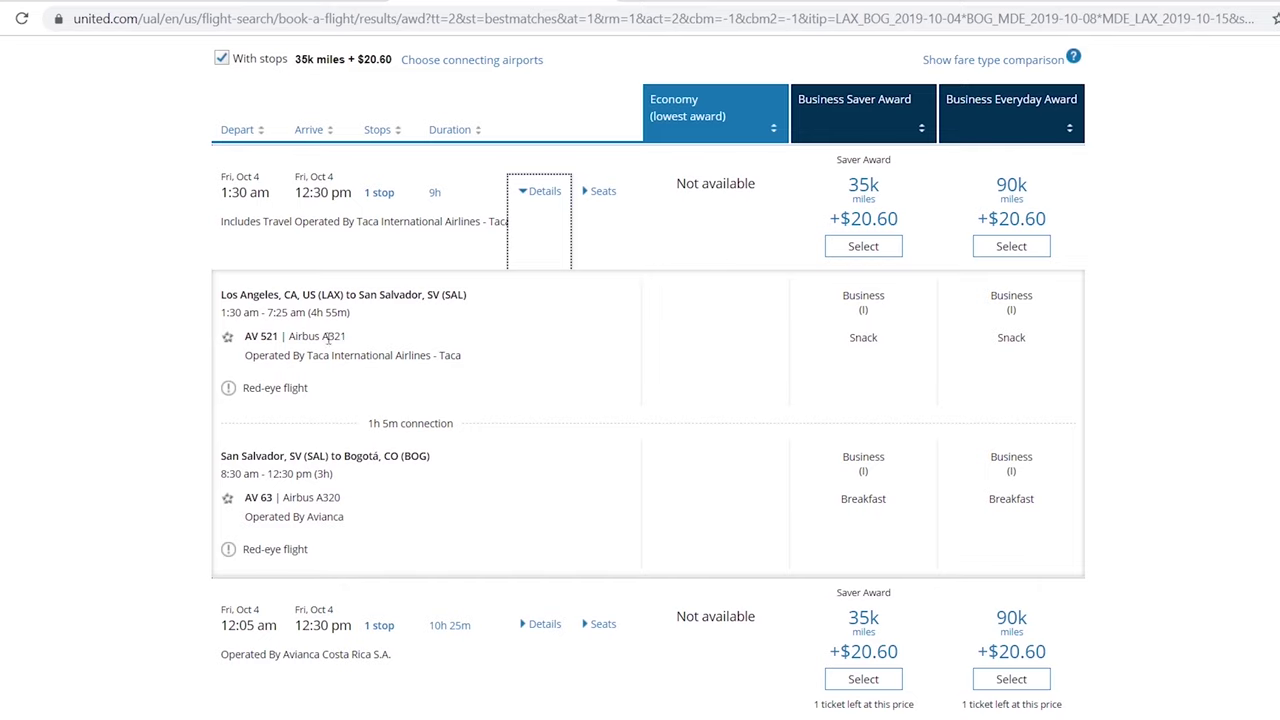
click(553, 196)
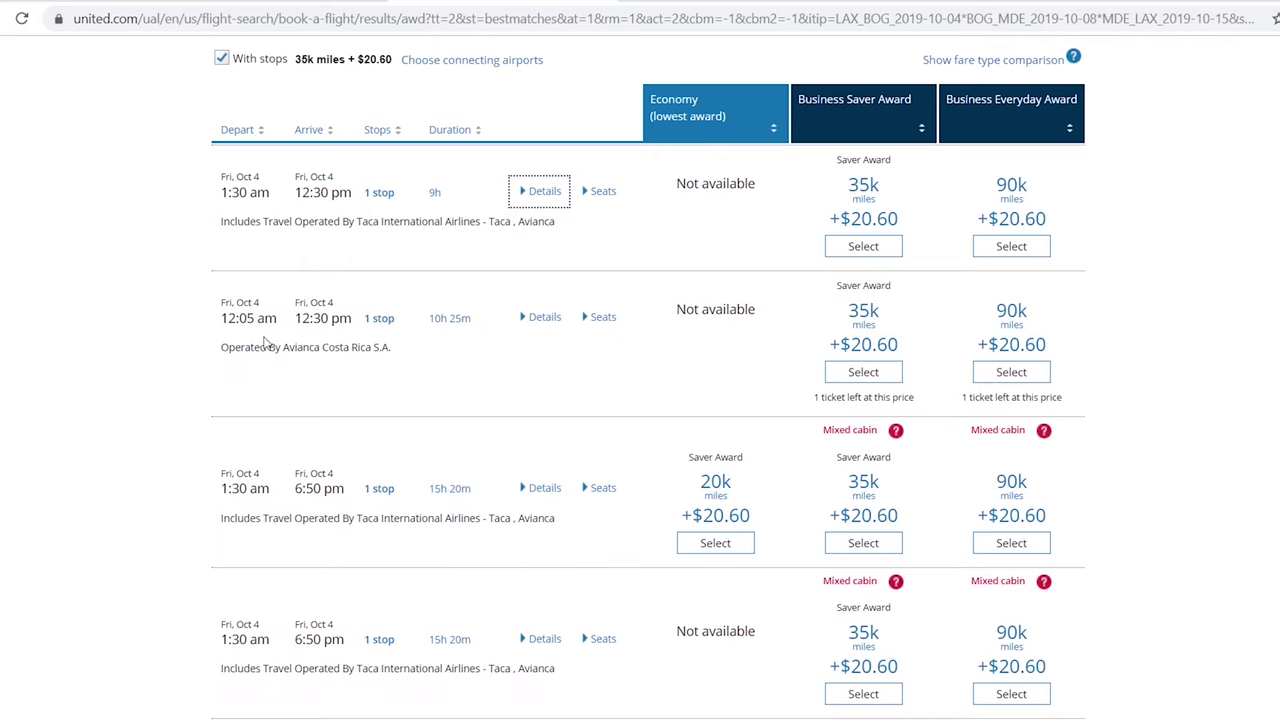
Step: Review the connection details of the 12:05 am Los Angeles to Bogotá flight on Oct 4 and select its Business Saver Award
click(541, 317)
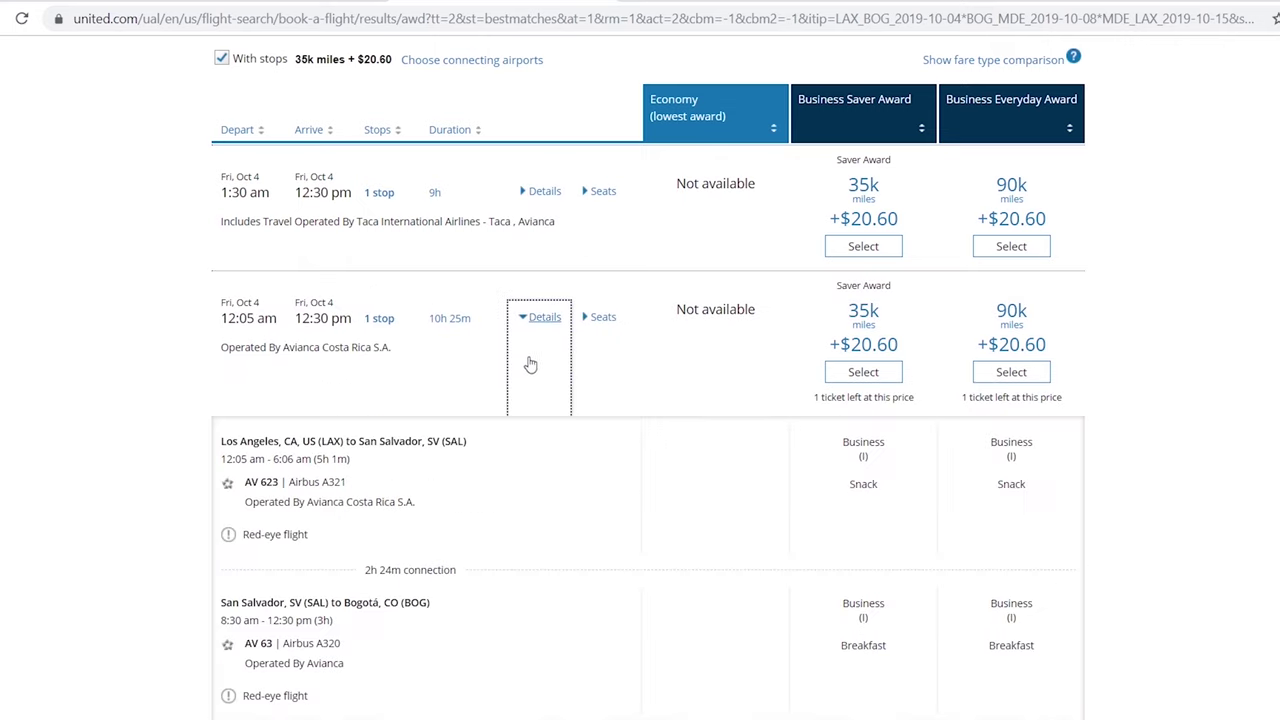
scroll(503, 459, down, 2)
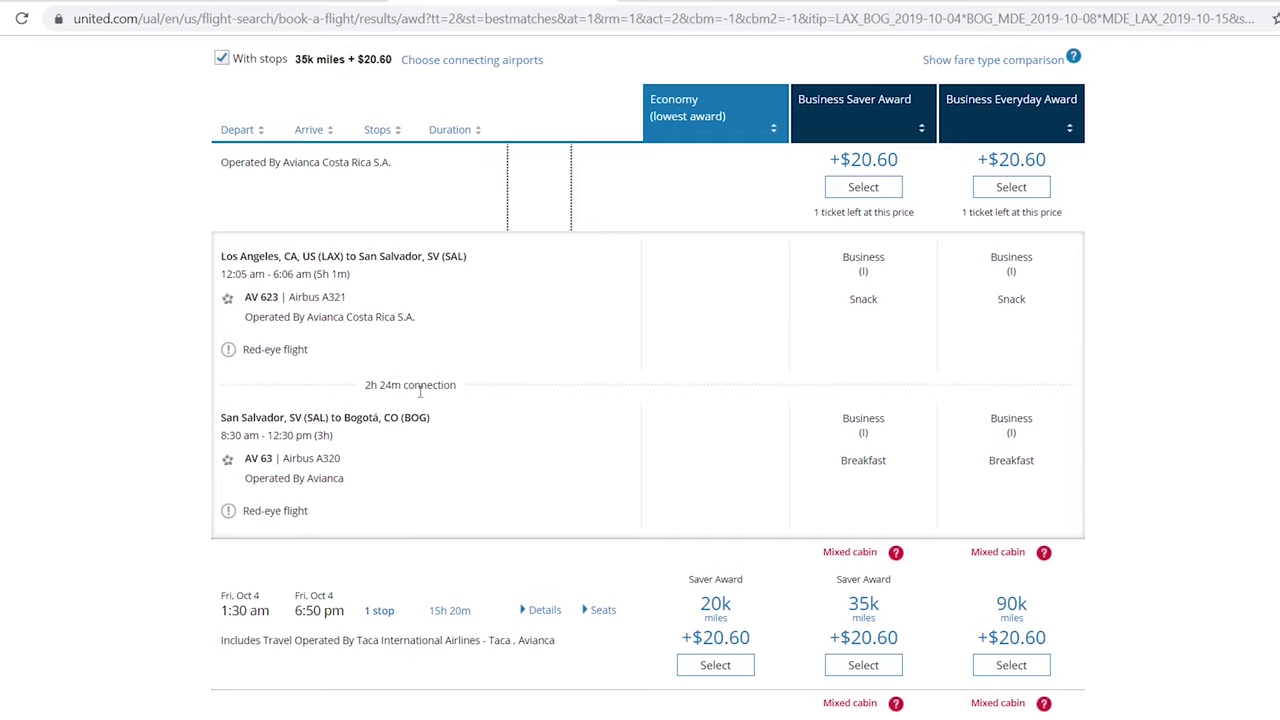
scroll(423, 403, up, 1)
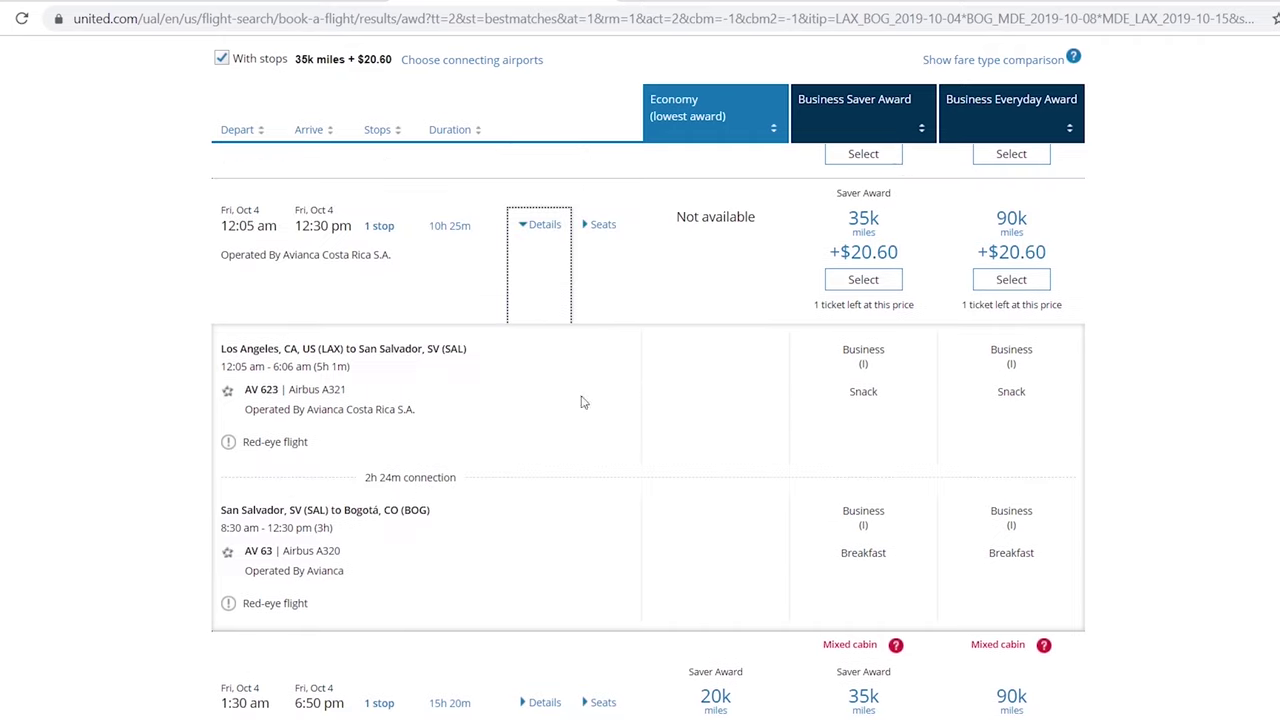
scroll(1090, 410, up, 1)
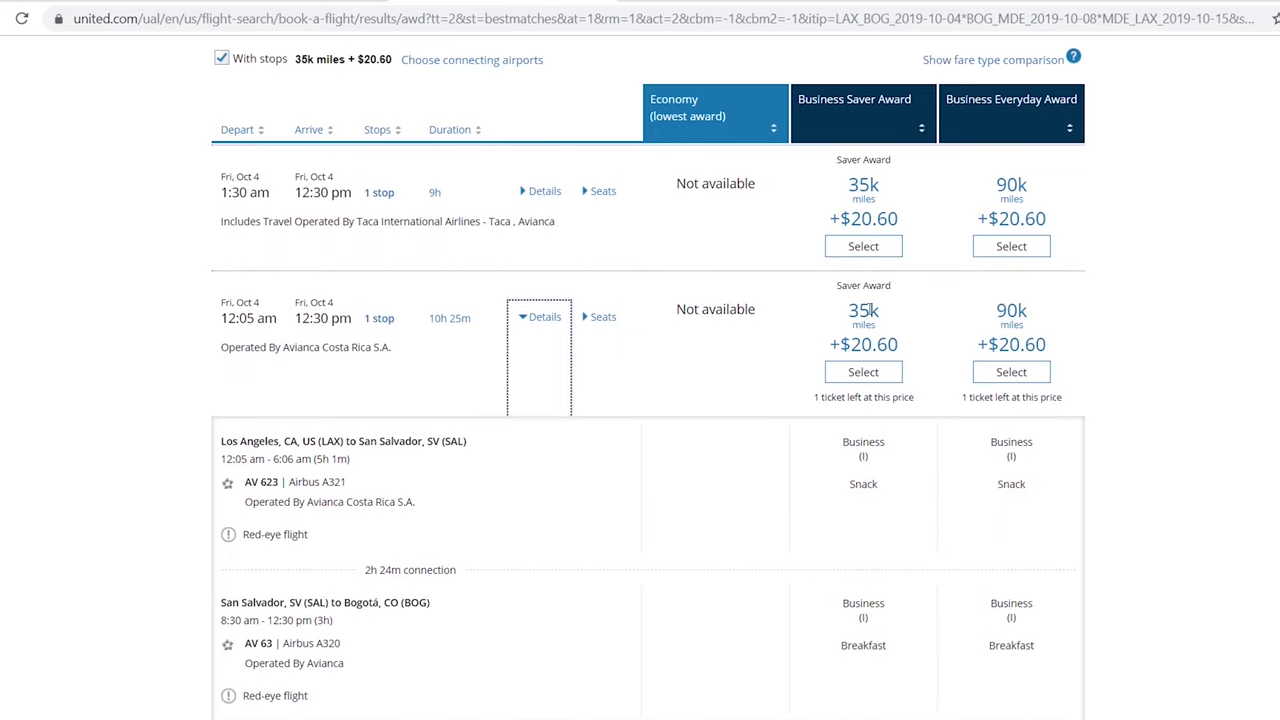
scroll(1130, 300, up, 2)
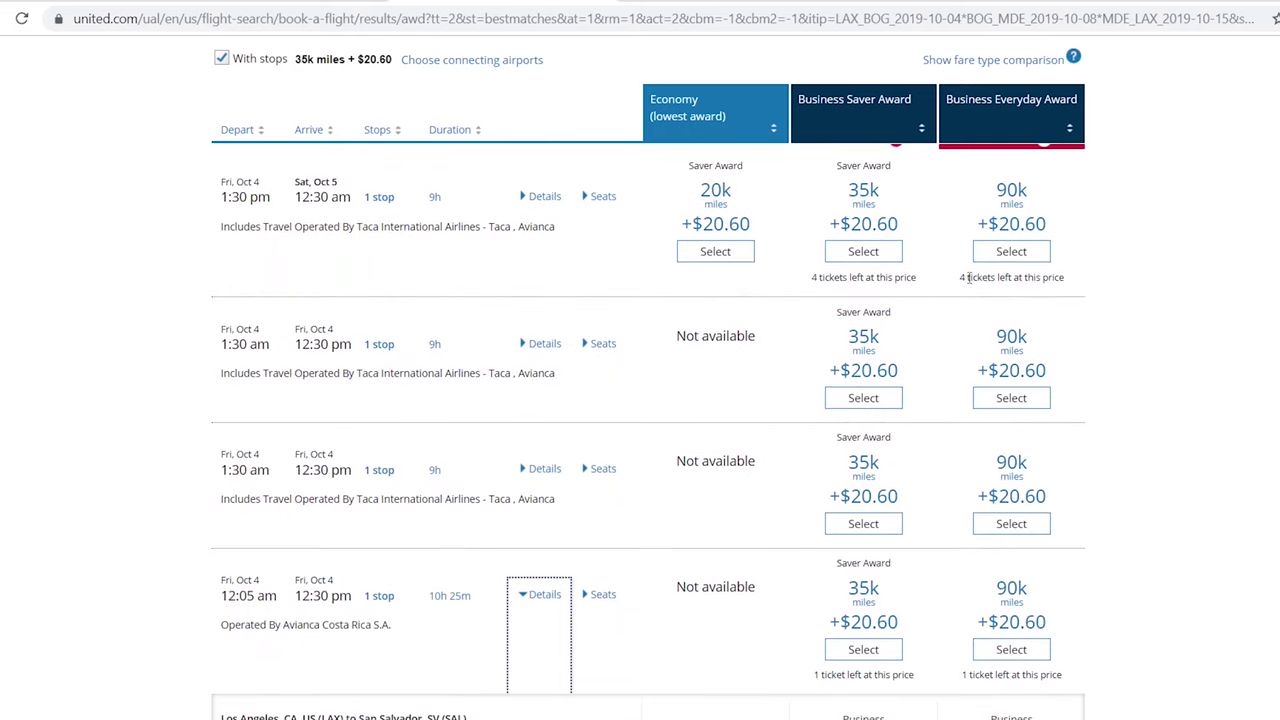
scroll(925, 271, up, 2)
scroll(1137, 423, down, 2)
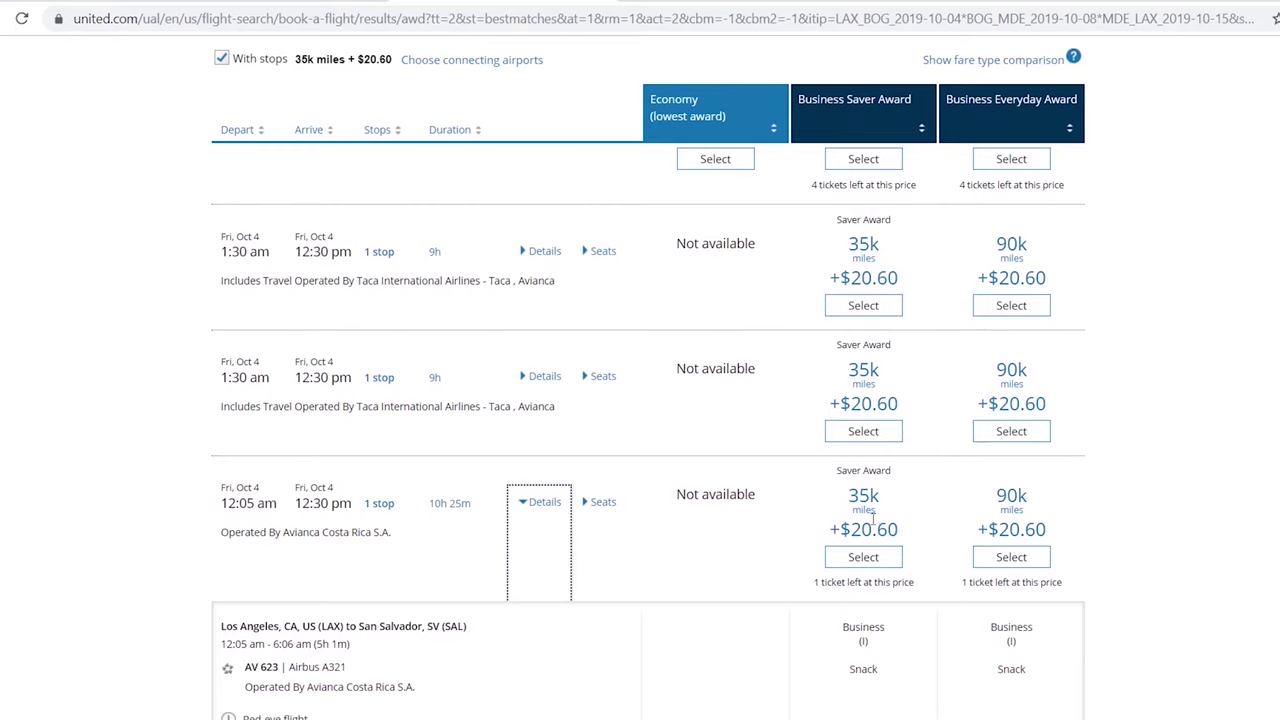
scroll(1131, 520, down, 3)
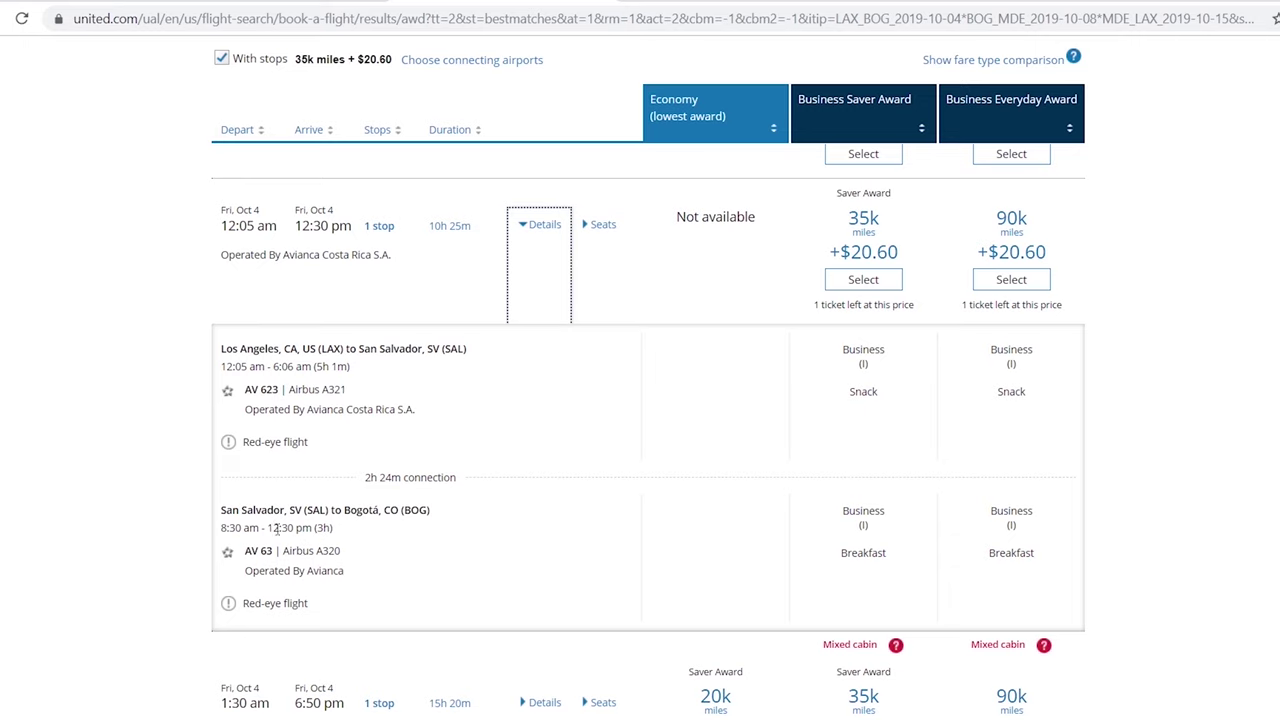
scroll(1160, 366, up, 1)
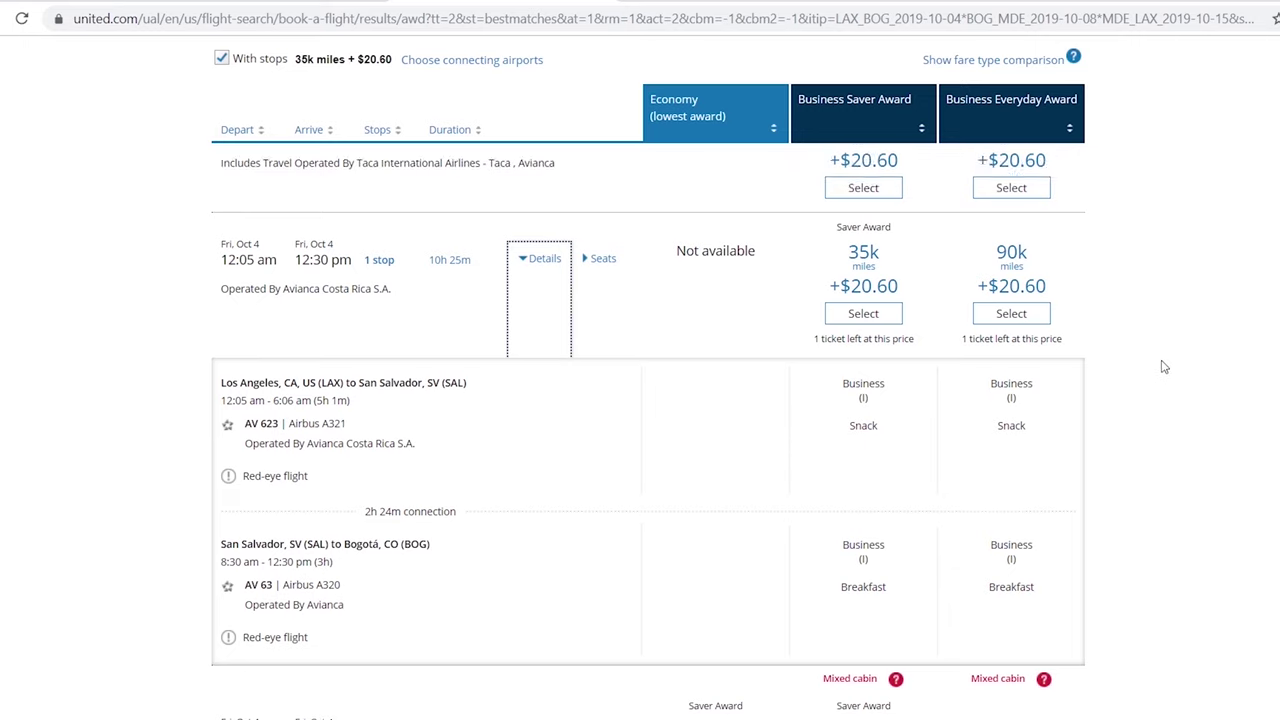
click(883, 372)
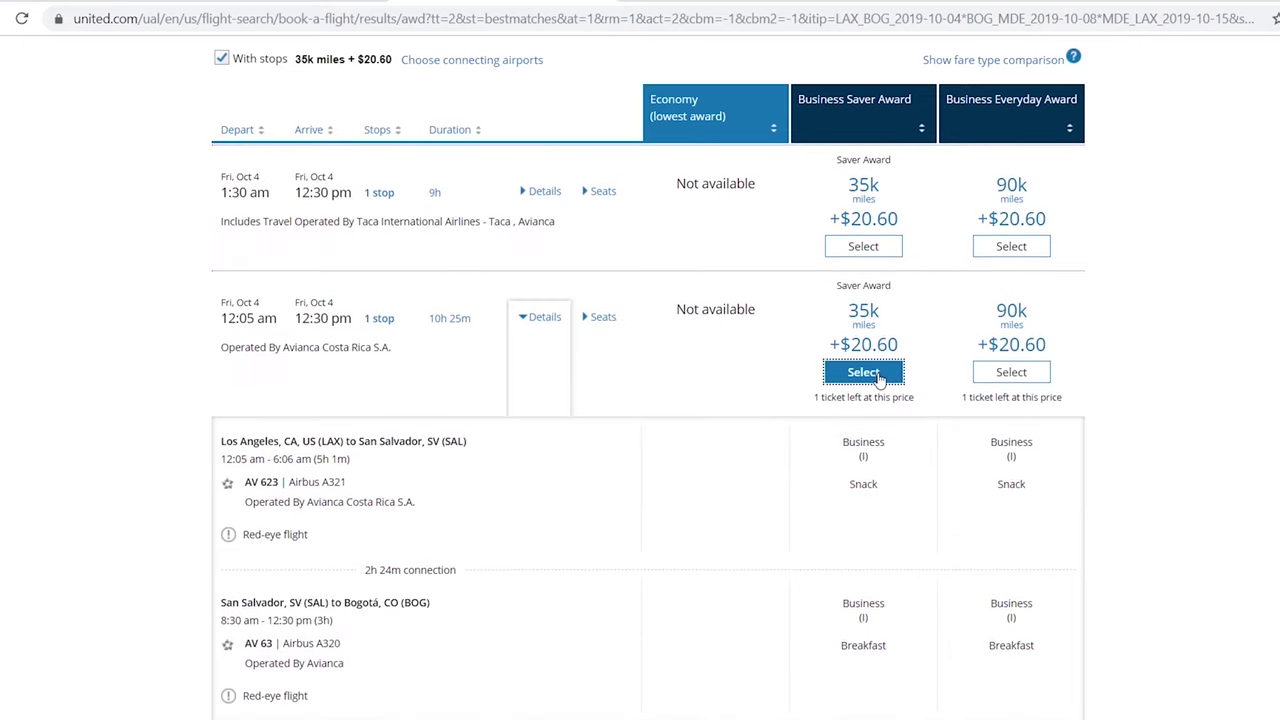
Step: Check the aircraft details of the nonstop 2:40 pm Bogotá to Medellín flight on Oct 8 and select its Business Saver Award
scroll(1158, 371, down, 3)
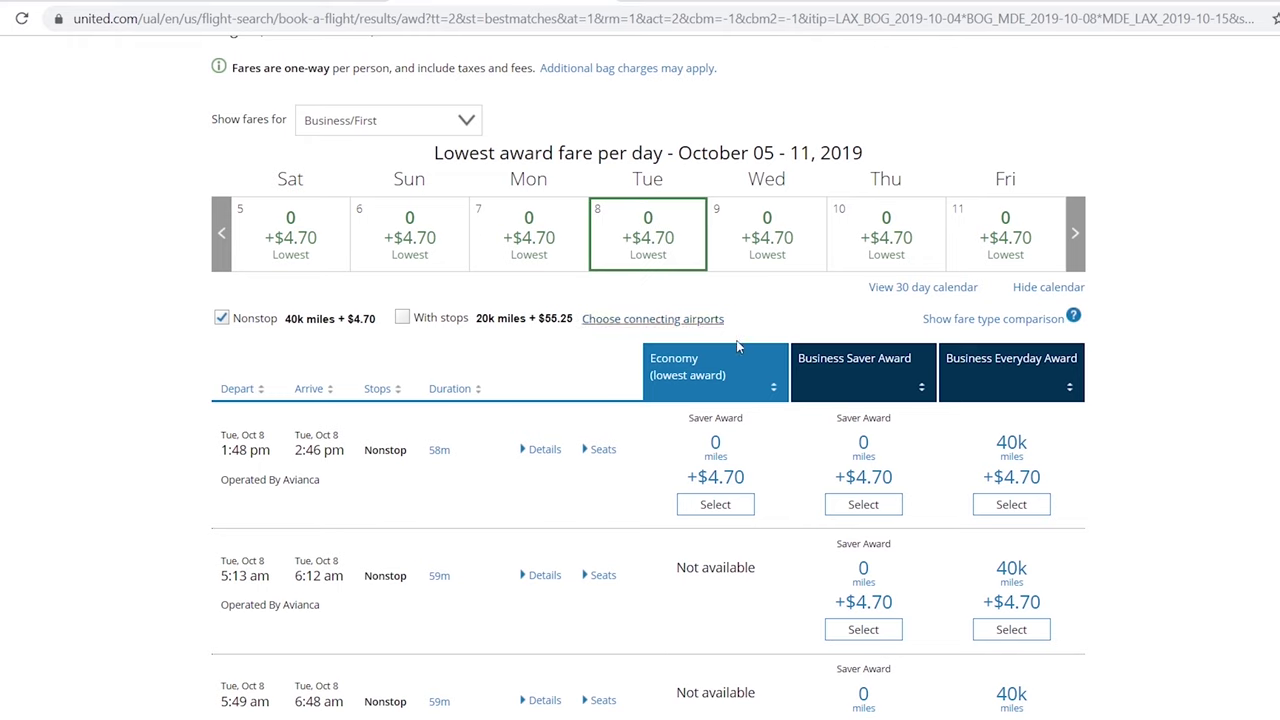
scroll(1155, 309, down, 1)
scroll(1155, 309, down, 1)
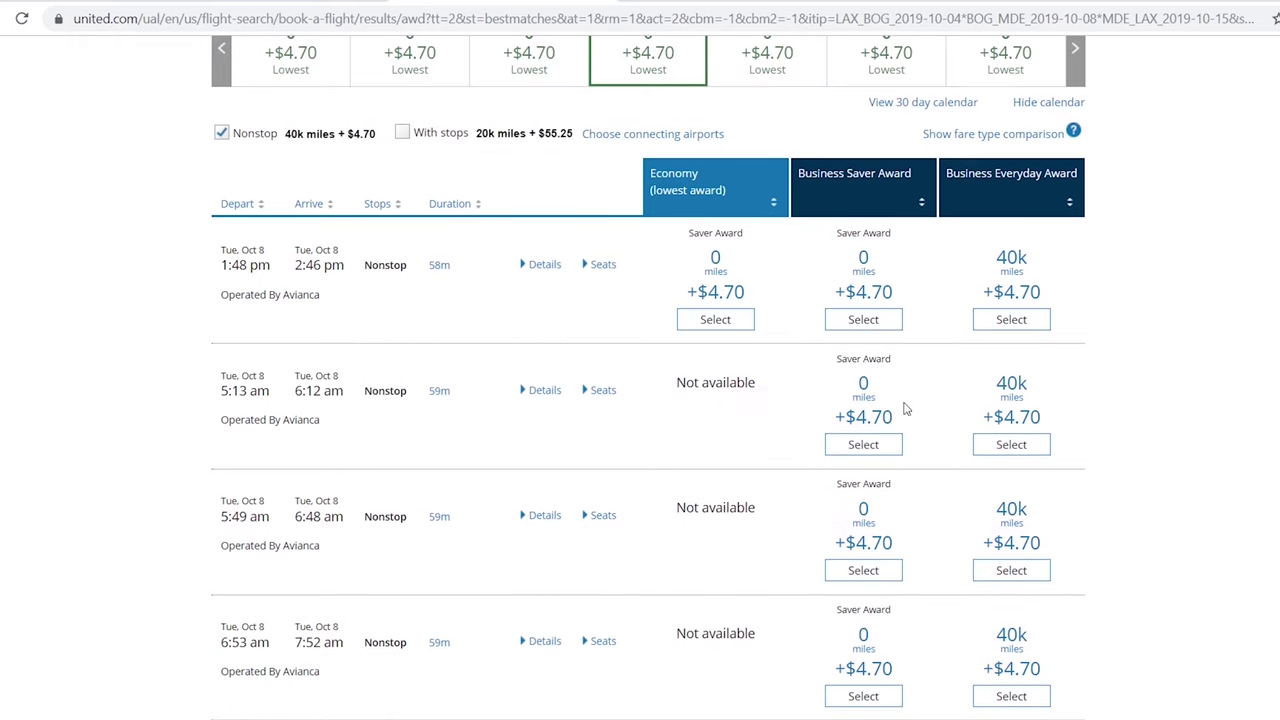
scroll(899, 430, down, 3)
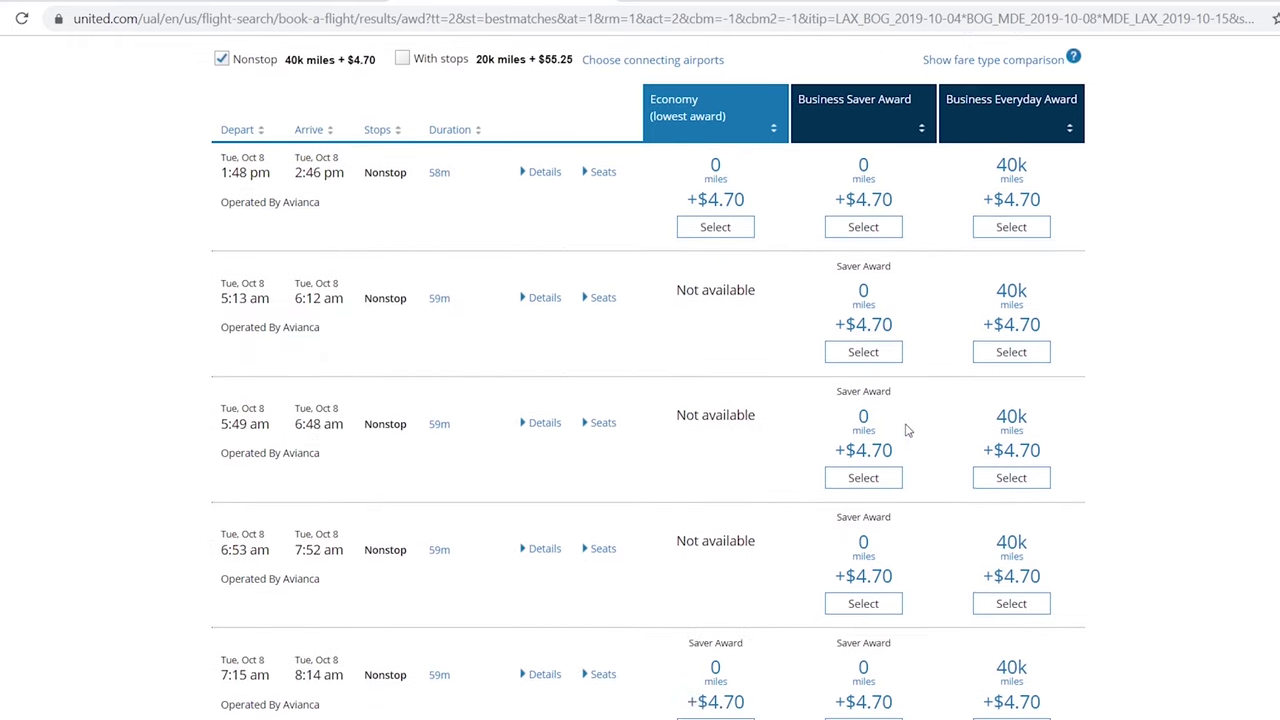
scroll(912, 430, down, 3)
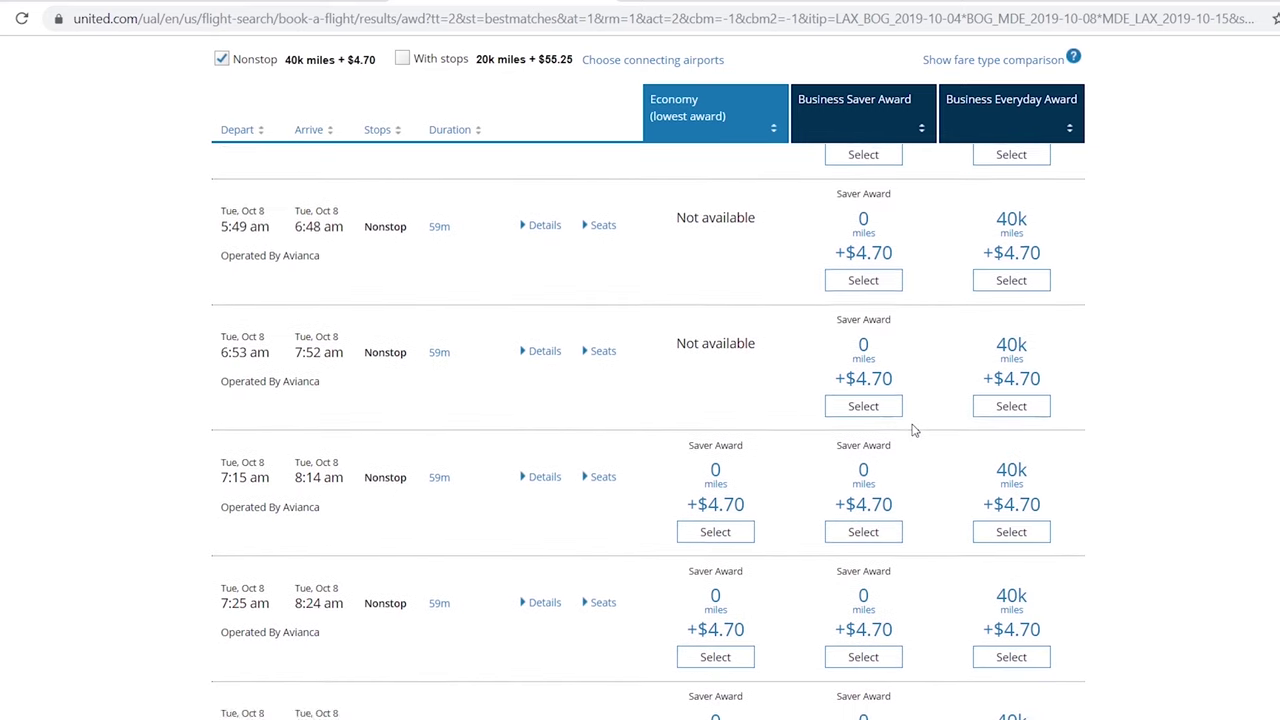
scroll(912, 430, down, 4)
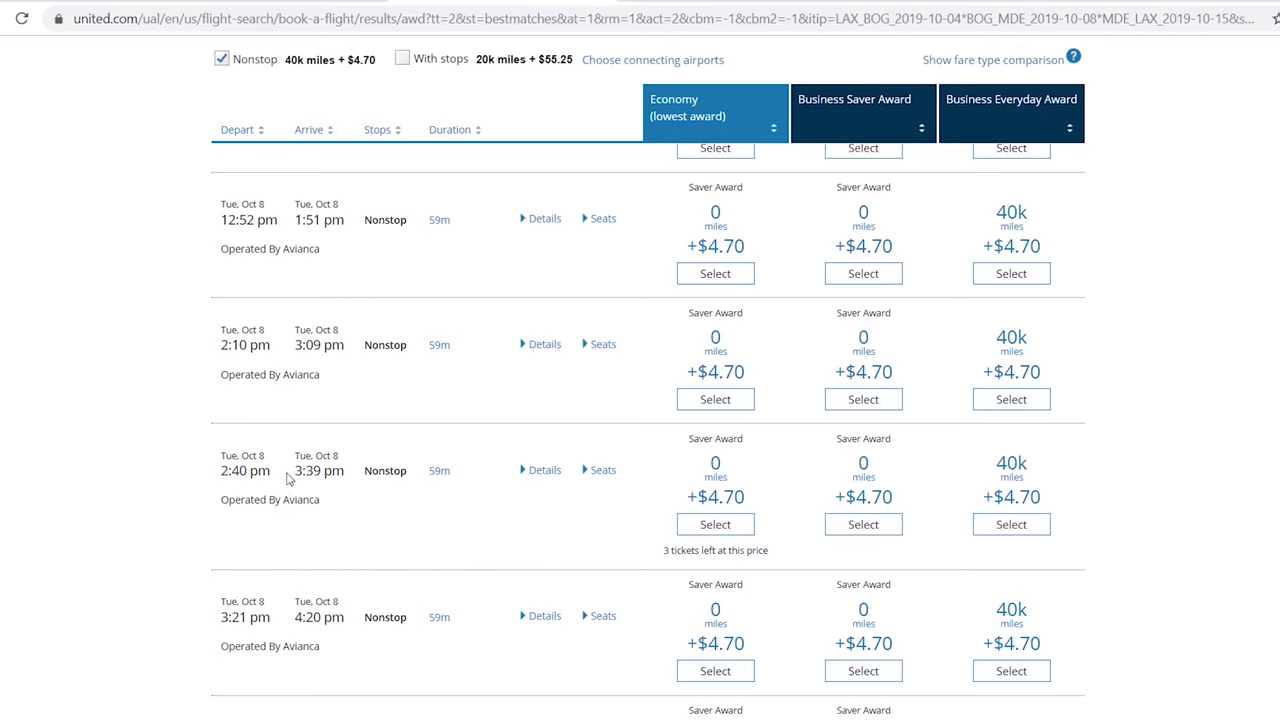
click(545, 471)
scroll(158, 397, down, 2)
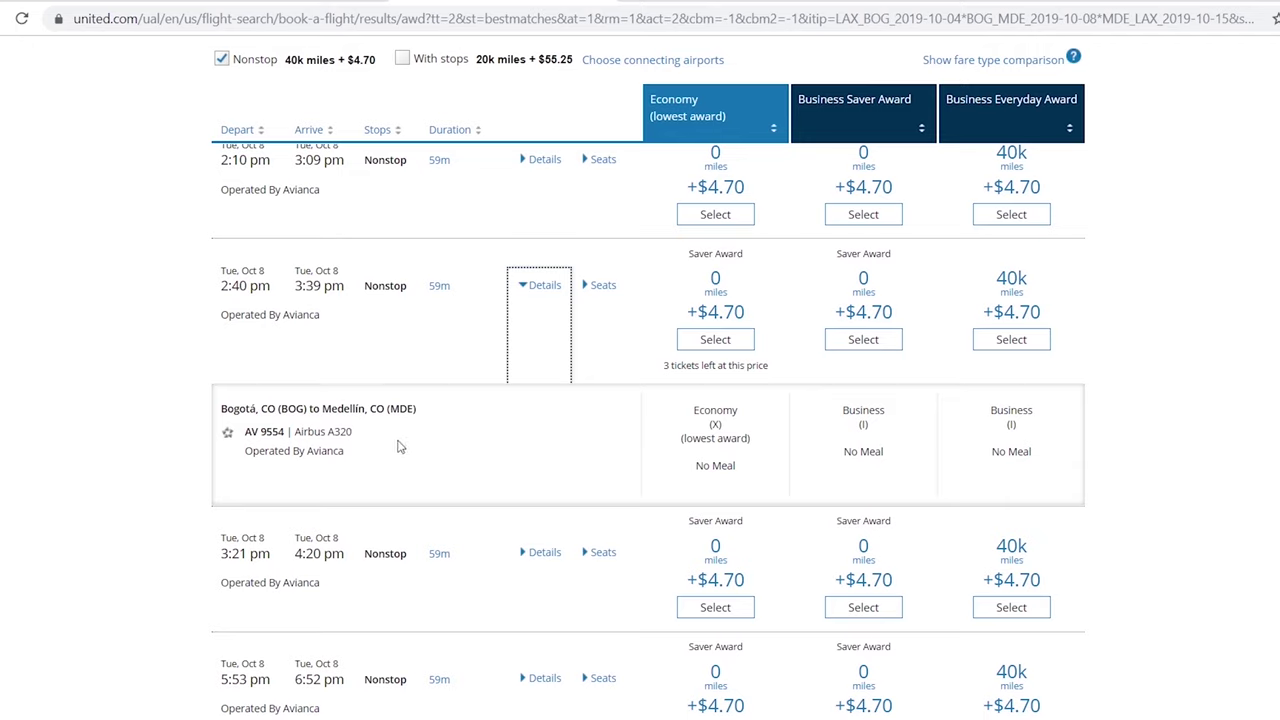
click(541, 288)
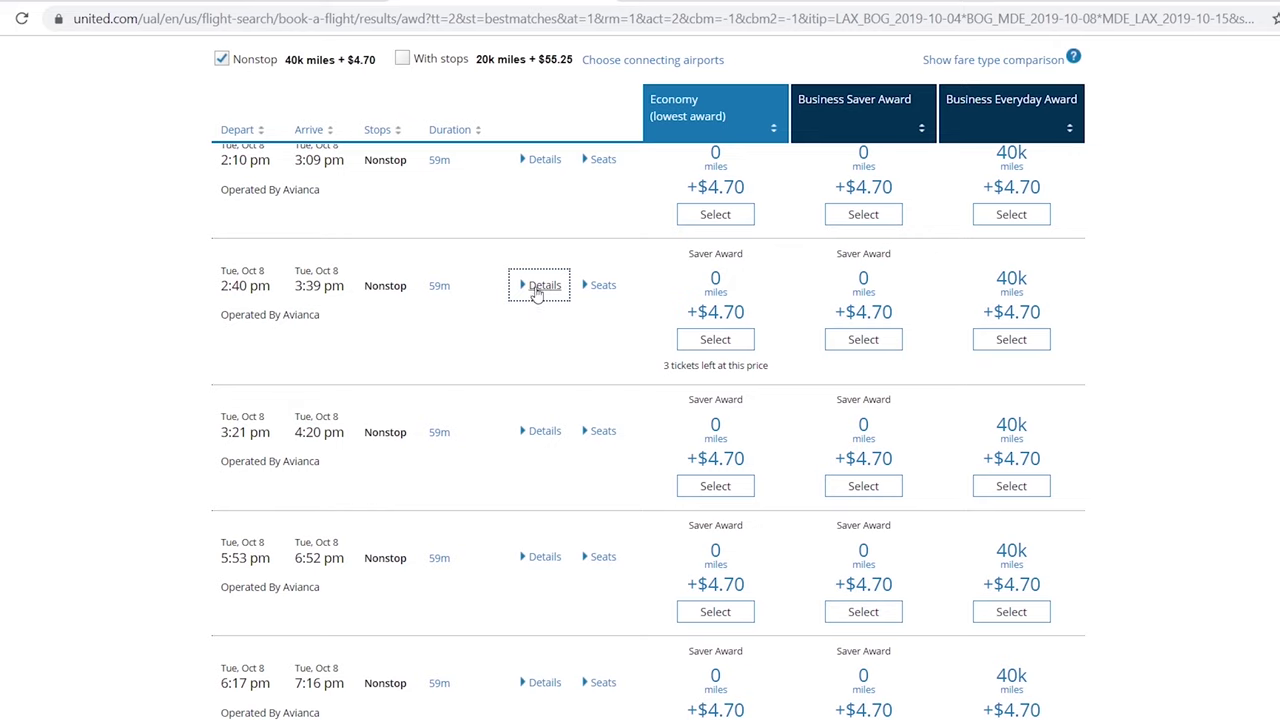
click(870, 340)
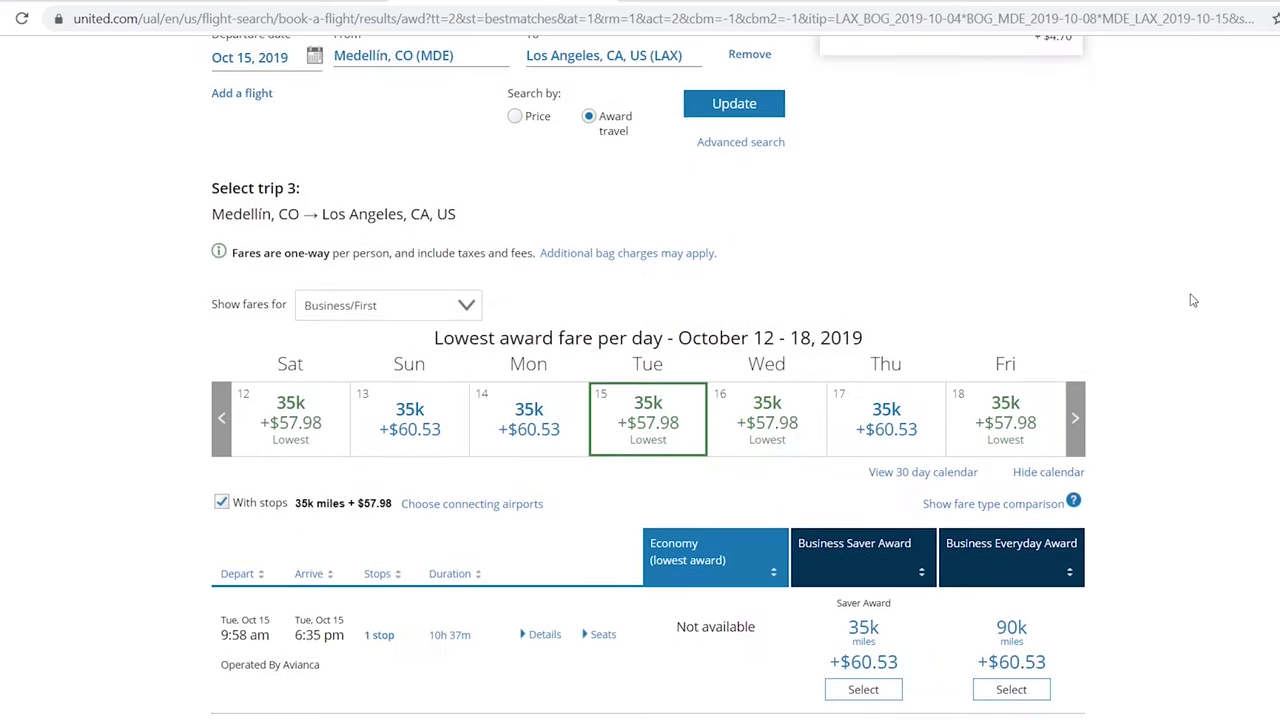
Step: Review the details of the 9:58 am Medellín to Los Angeles flight on Oct 15, compare other departures, and select its Business Saver Award
scroll(1193, 305, down, 1)
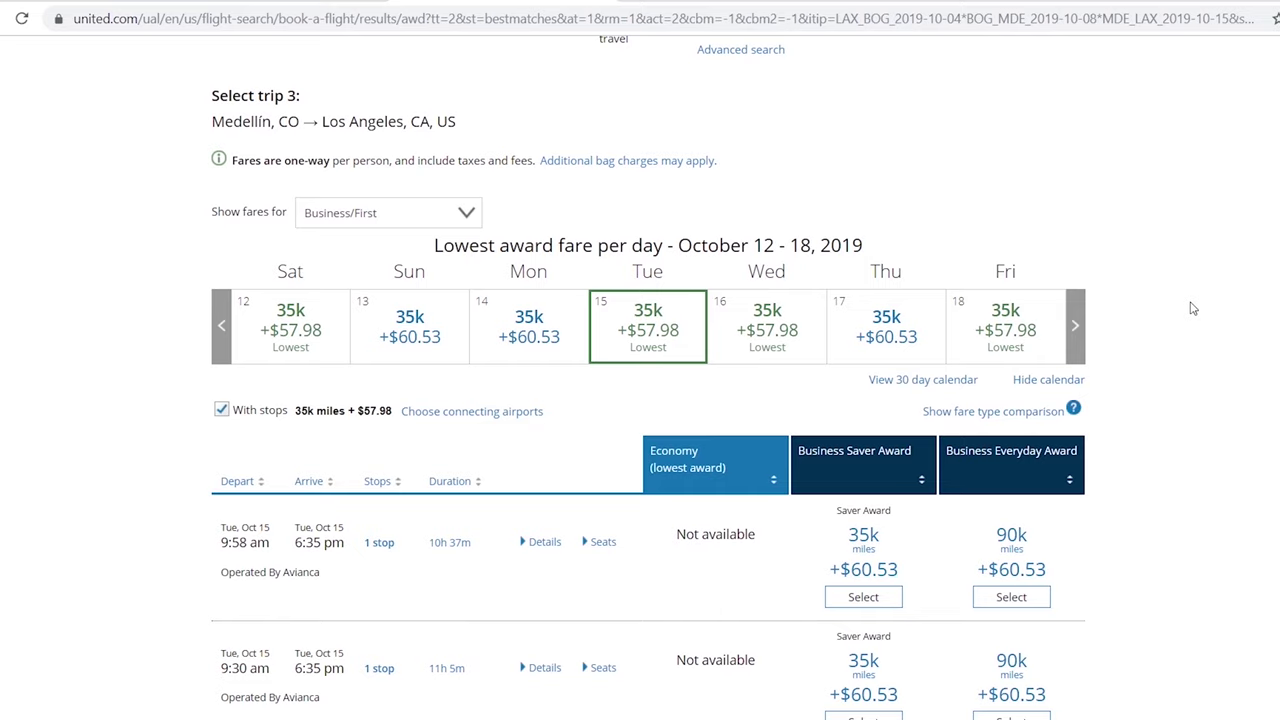
scroll(1185, 315, down, 1)
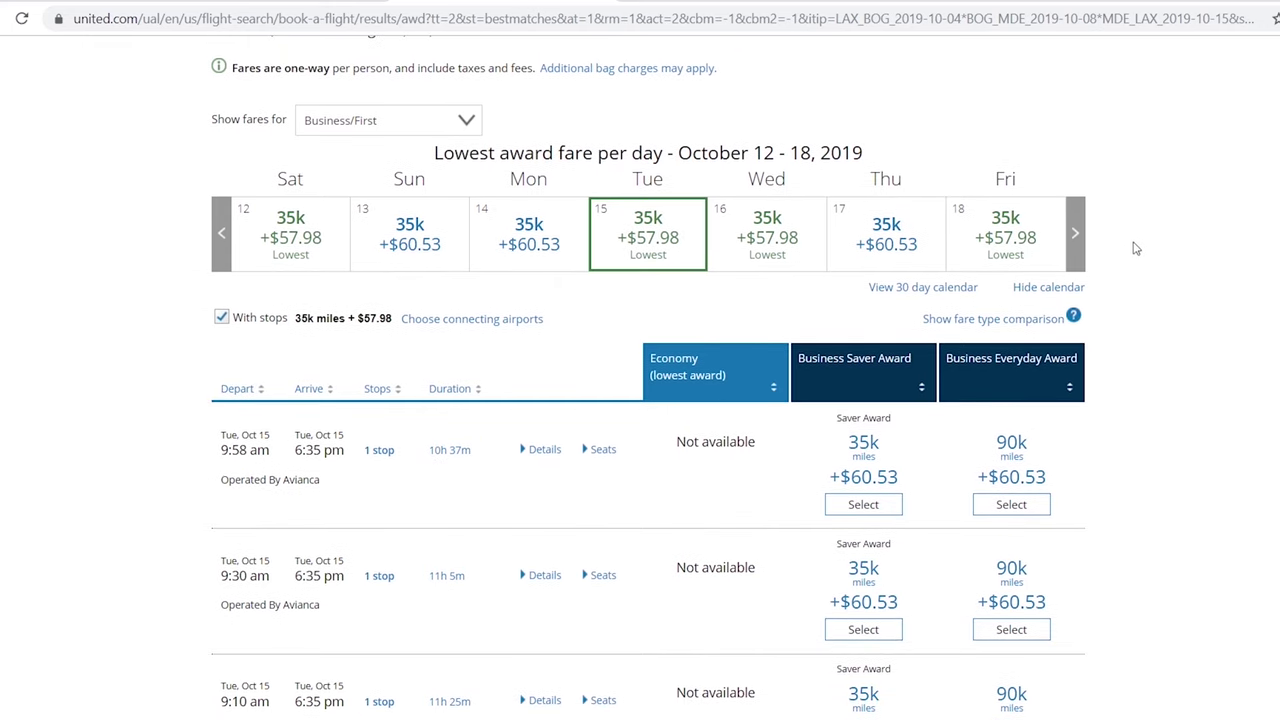
scroll(1170, 312, down, 1)
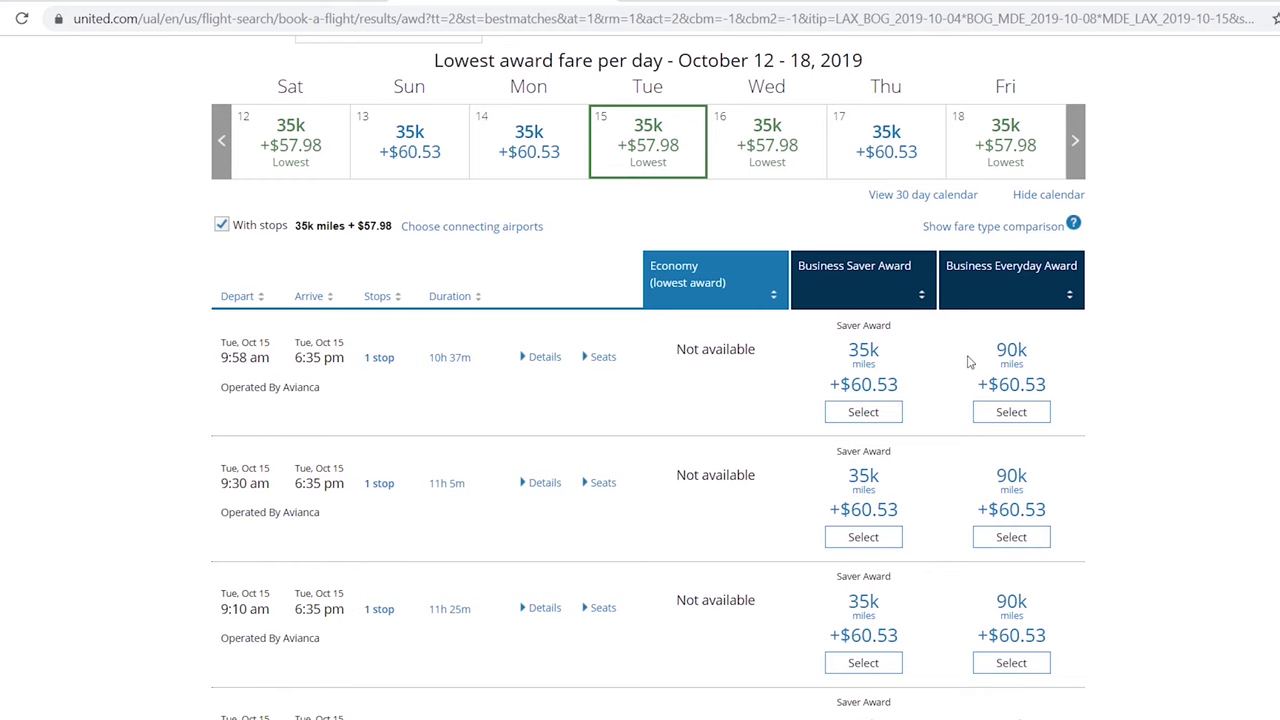
scroll(905, 372, down, 1)
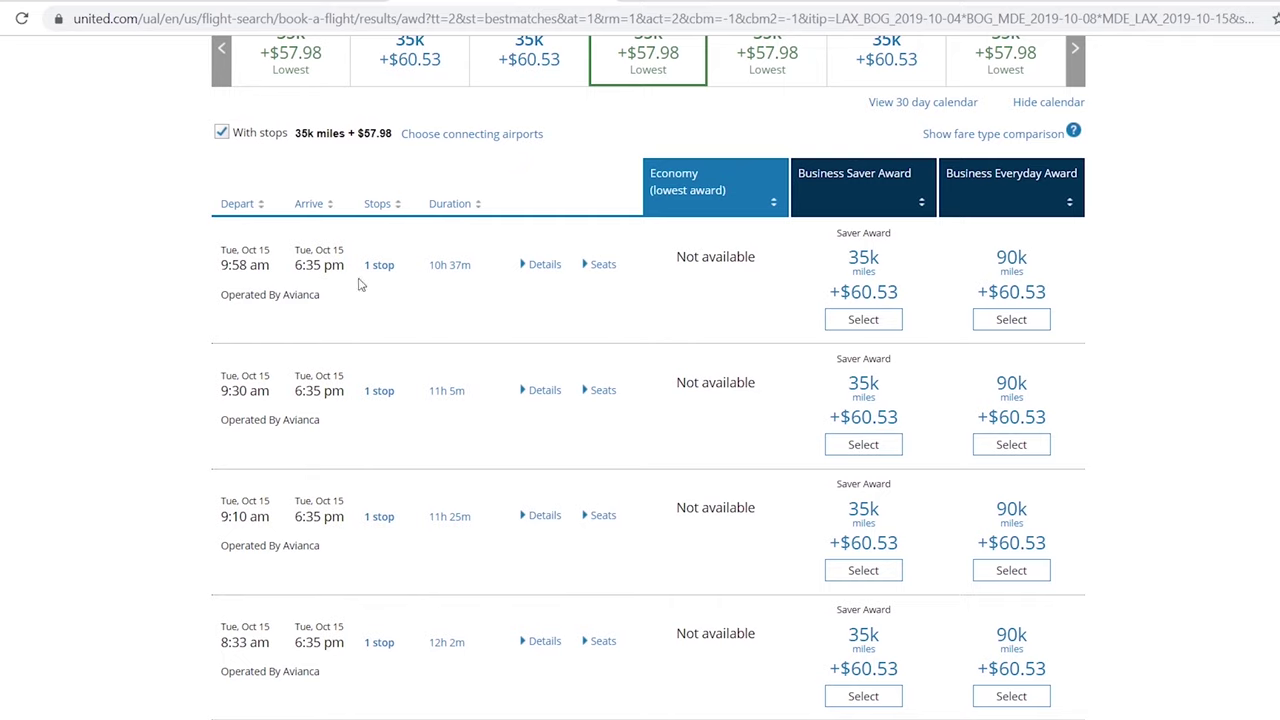
click(544, 265)
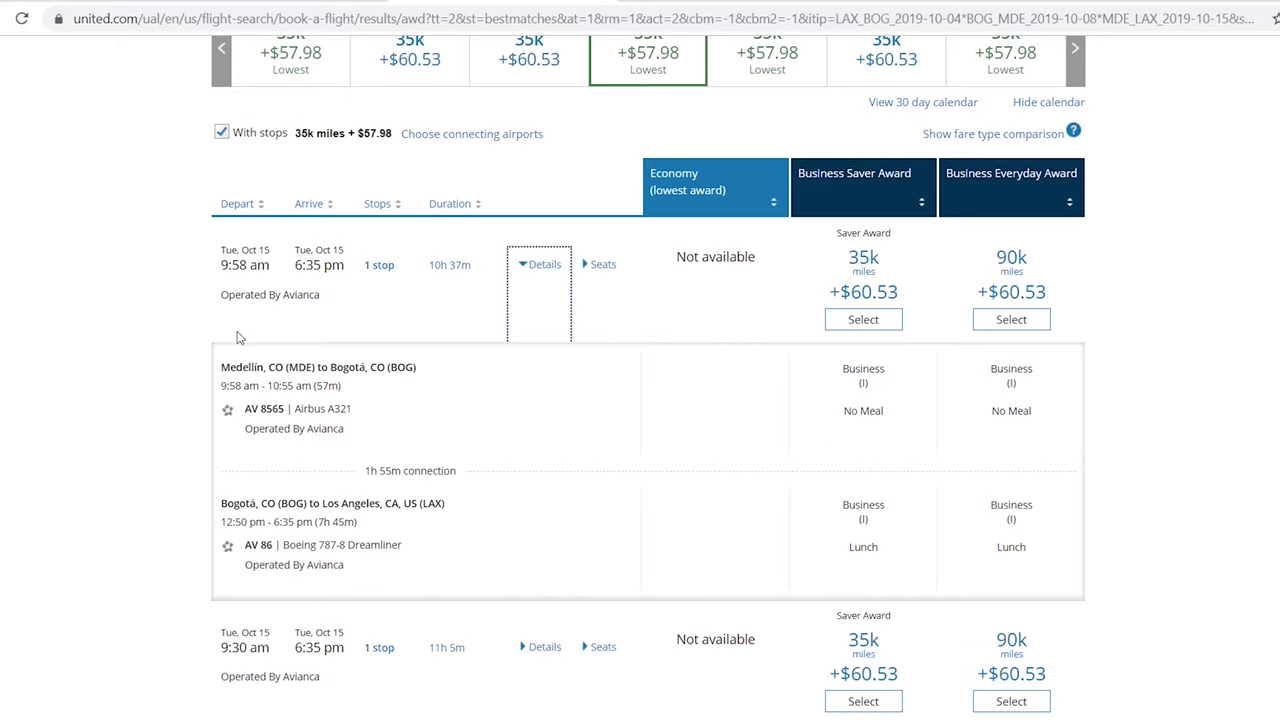
scroll(160, 332, down, 1)
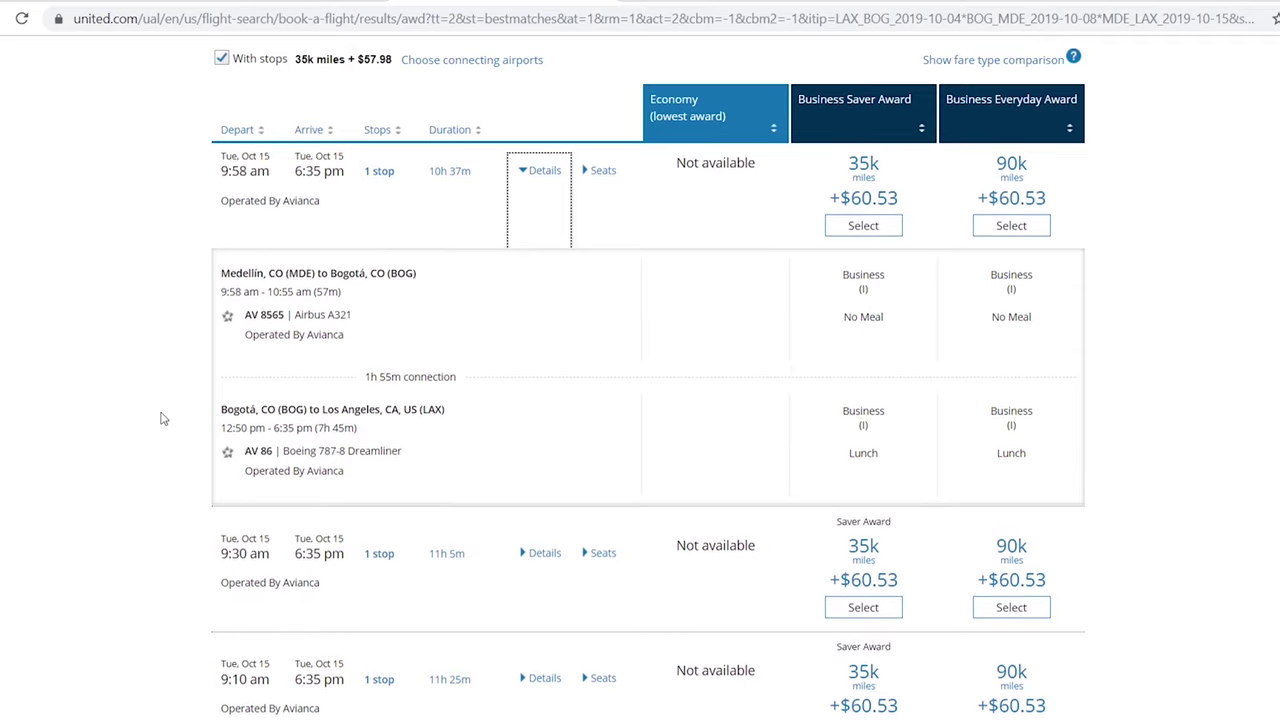
scroll(766, 449, down, 3)
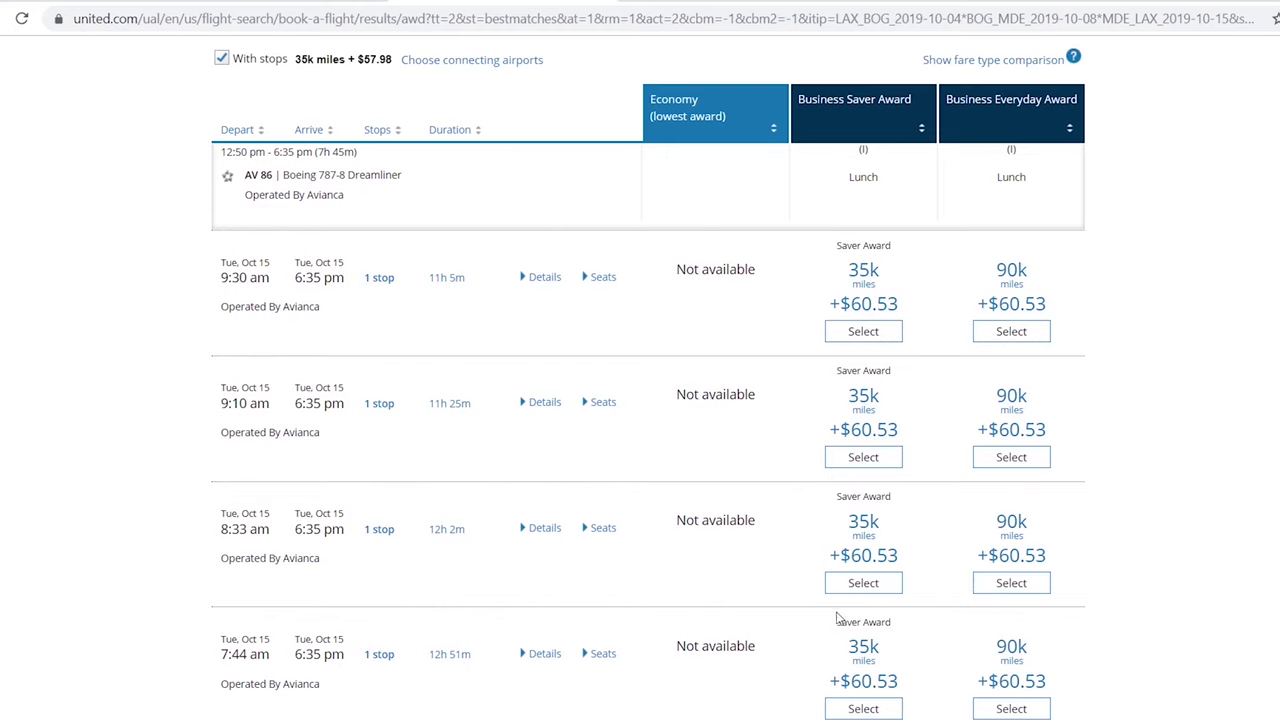
scroll(829, 616, down, 1)
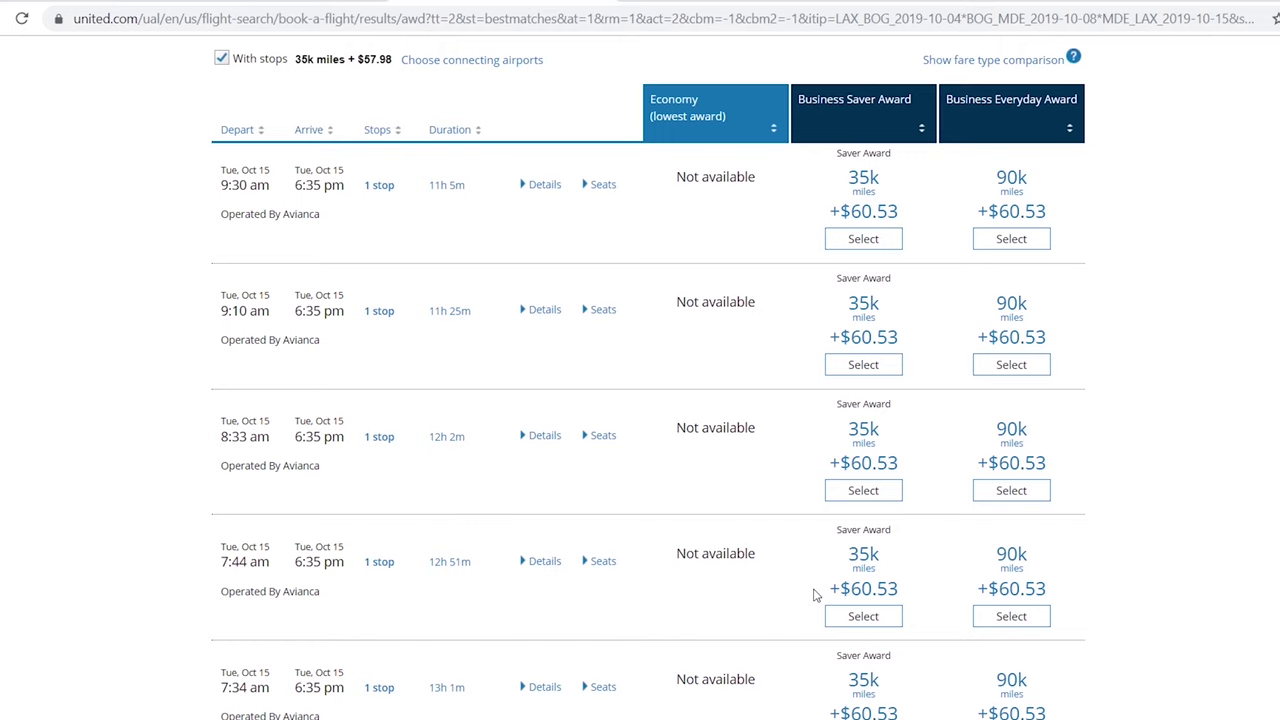
scroll(814, 594, up, 5)
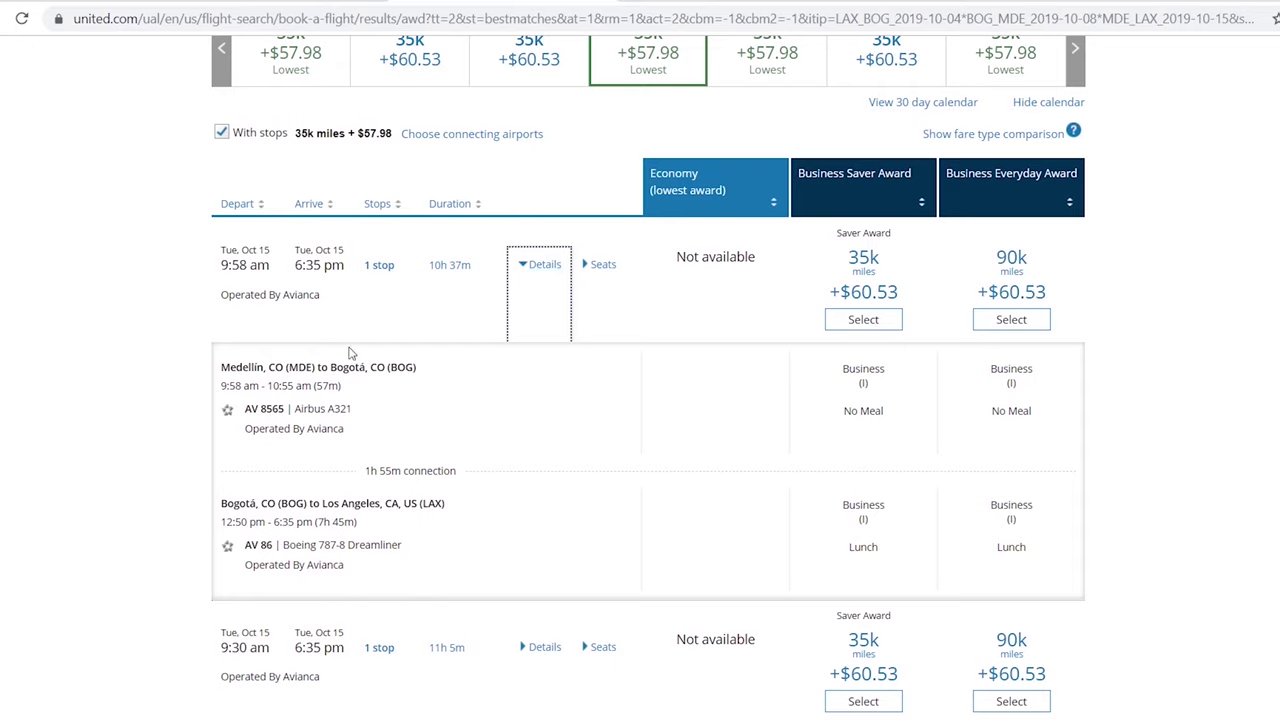
click(860, 320)
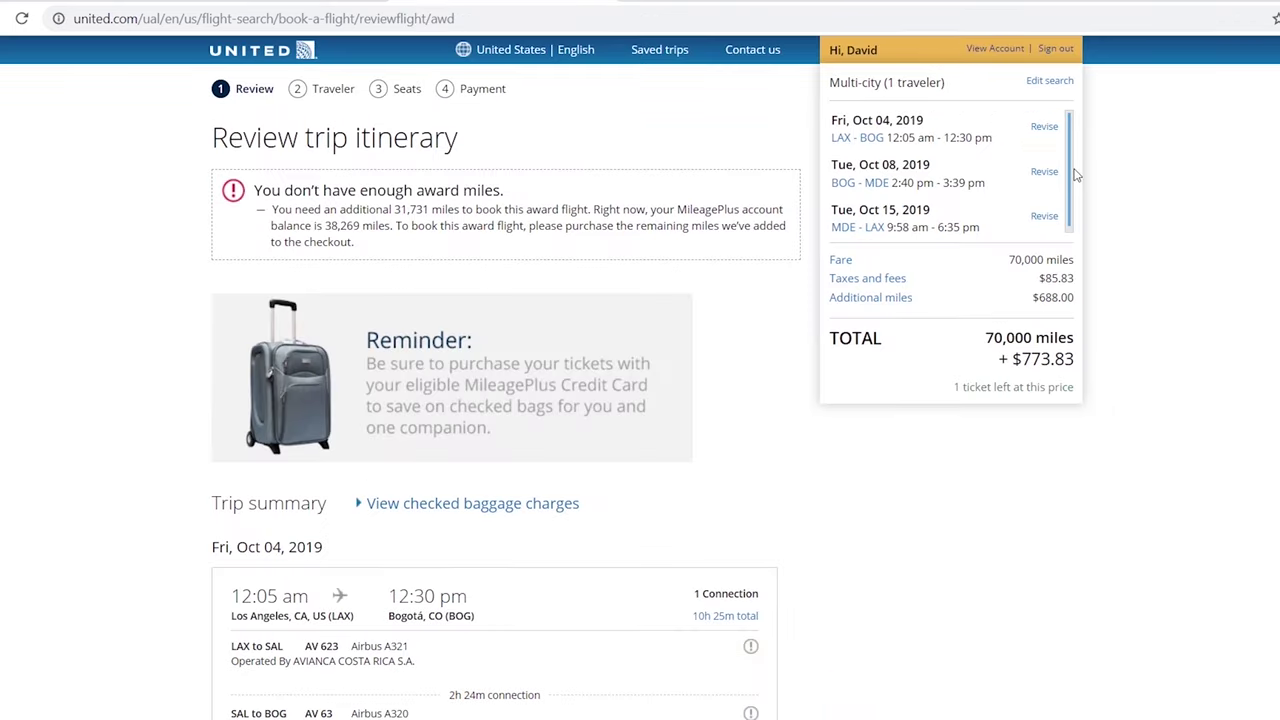